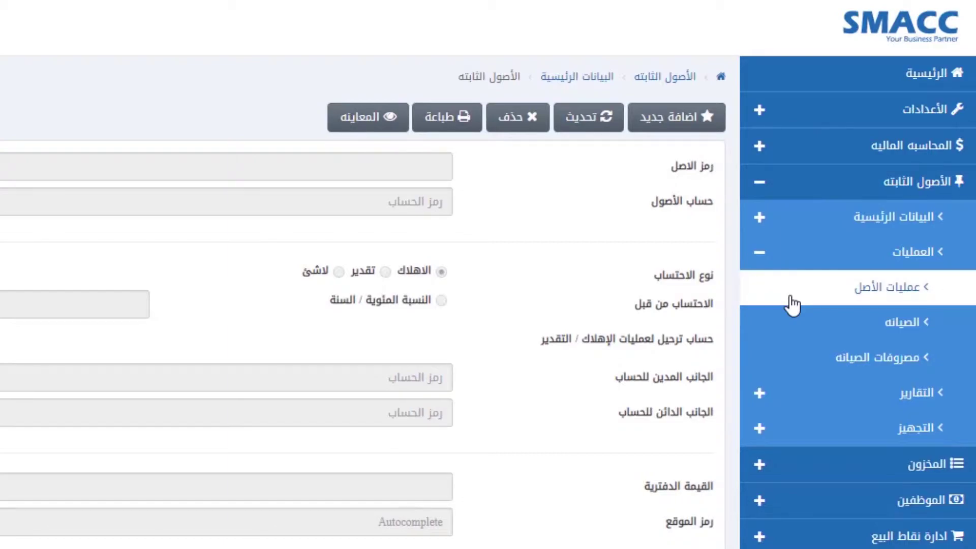
# - Start a new asset operation record in عمليات الأصل for asset code 1, خط انتاج 2
pyautogui.click(792, 306)
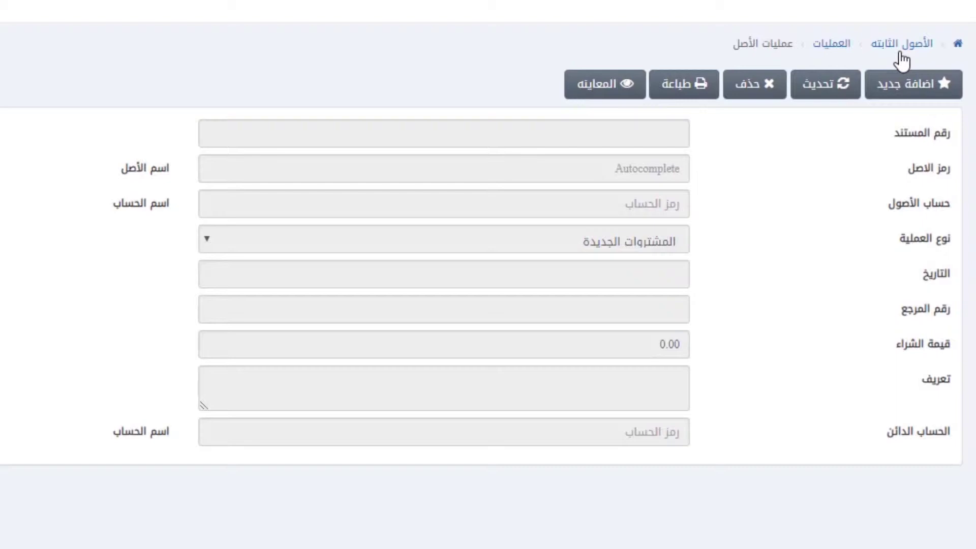
pyautogui.click(923, 85)
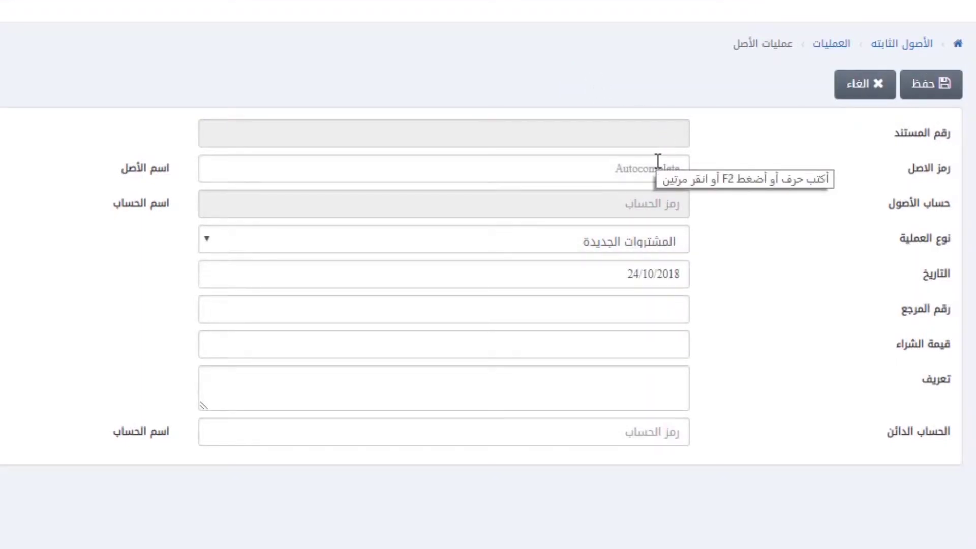
pyautogui.doubleClick(658, 160)
pyautogui.write('1')
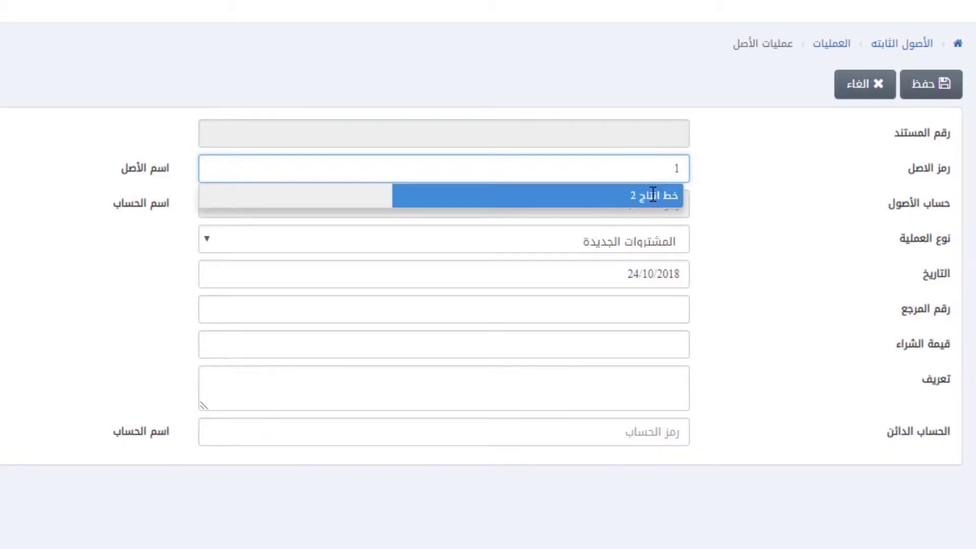
pyautogui.click(653, 195)
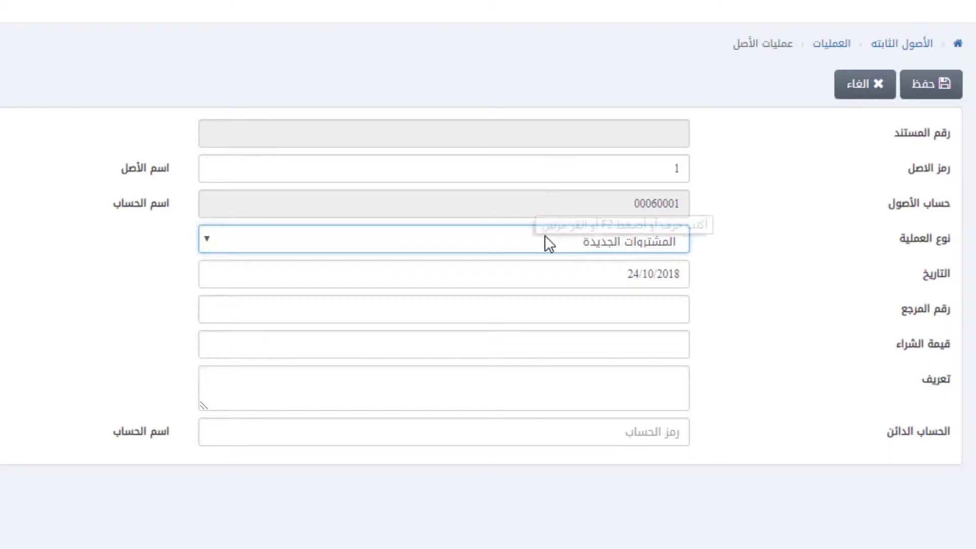
# - Look through the available operation types, keeping المشتروات الجديدة, and leave the operation date at 24/10/2018
pyautogui.click(600, 245)
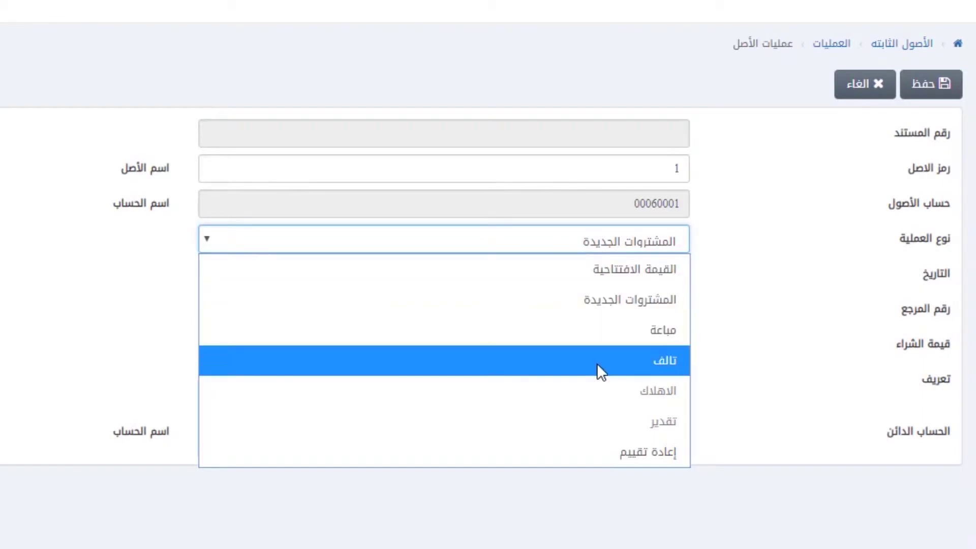
pyautogui.click(612, 449)
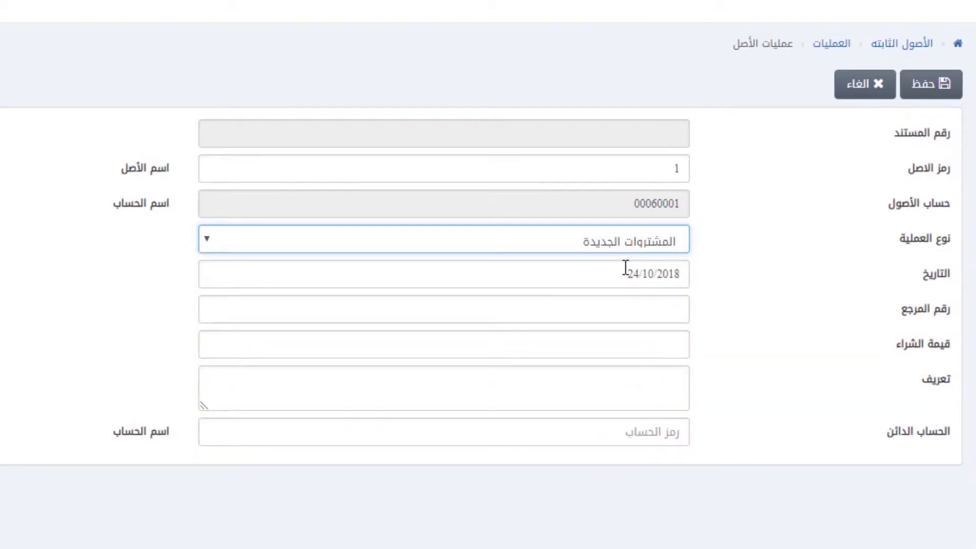
pyautogui.click(626, 267)
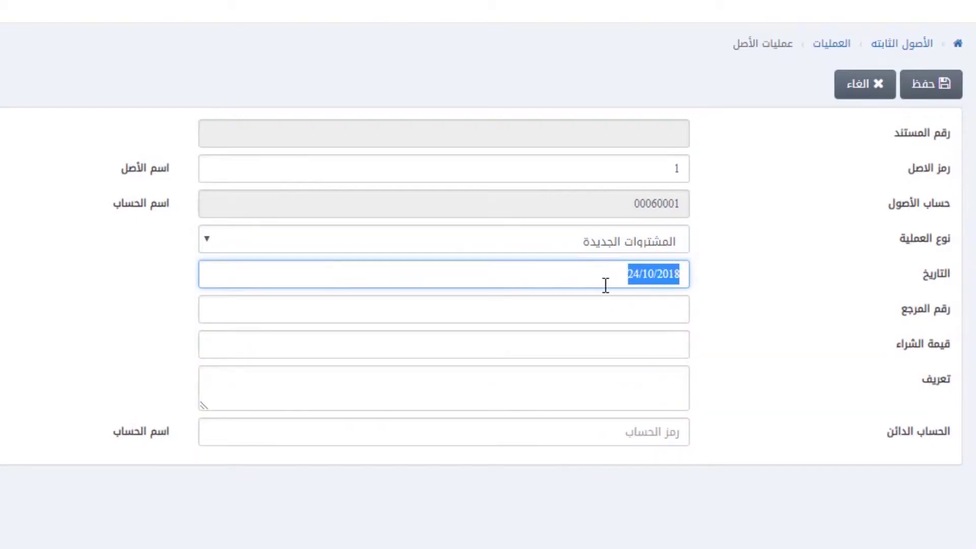
# - Enter 45678 as the operation's reference number and 10000000 as the purchase value
pyautogui.click(635, 318)
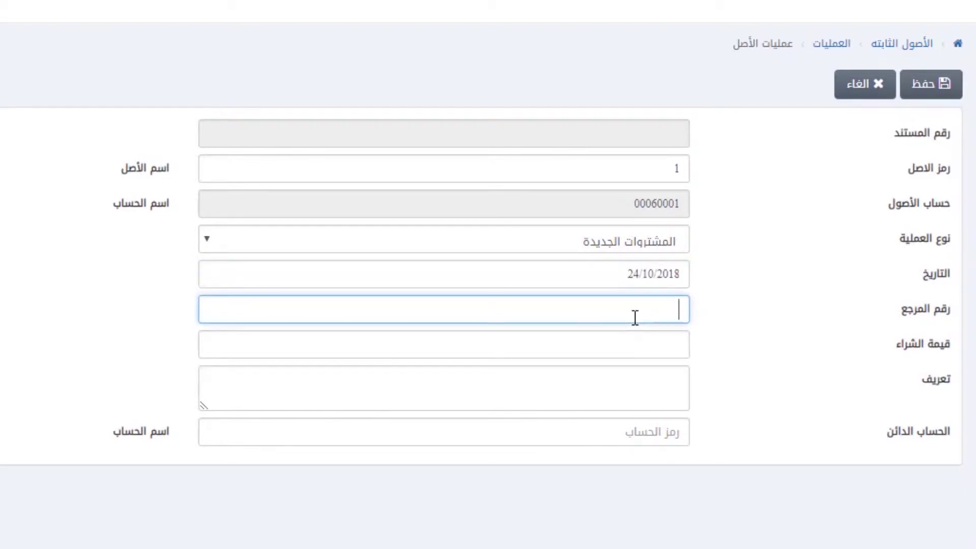
pyautogui.write('45678')
pyautogui.press('Tab')
pyautogui.write('1000')
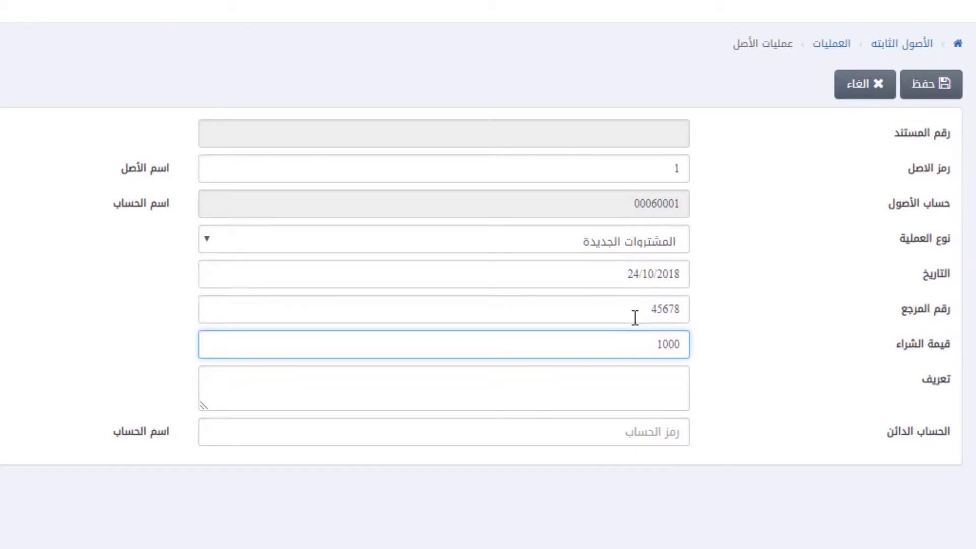
pyautogui.write('0000')
pyautogui.press('Tab')
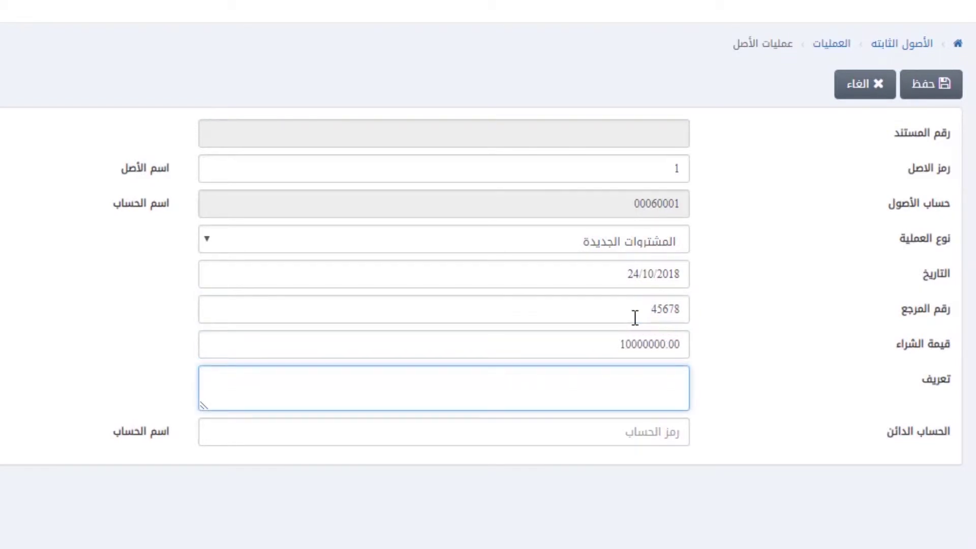
# - Describe the operation as خط انتاج للمنع الجديد, set the credit account to ledger code 00040003, and save the record
pyautogui.write('خط انتاج للمنع الجديد')
pyautogui.press('Tab')
pyautogui.write('000300010002')
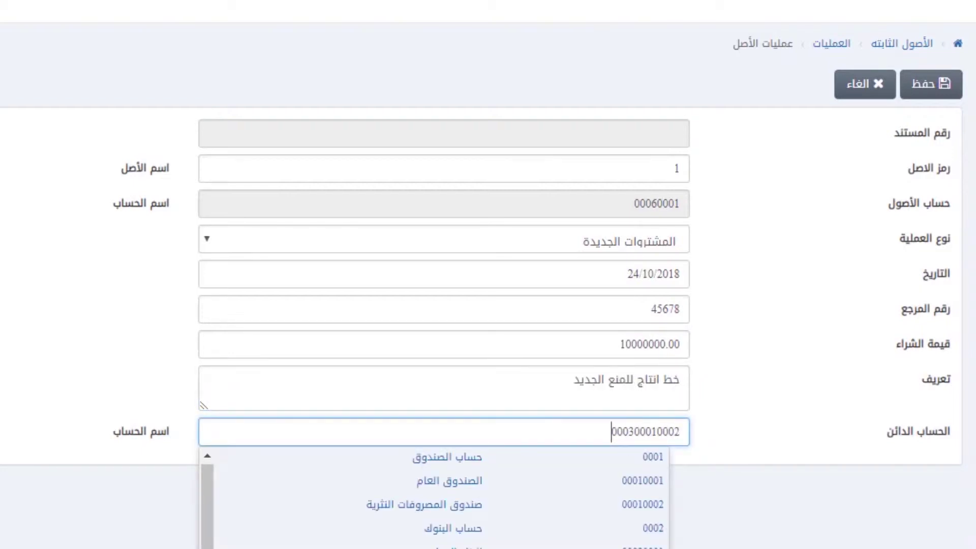
pyautogui.hotkey('ctrl', 'a')
pyautogui.write('00040003')
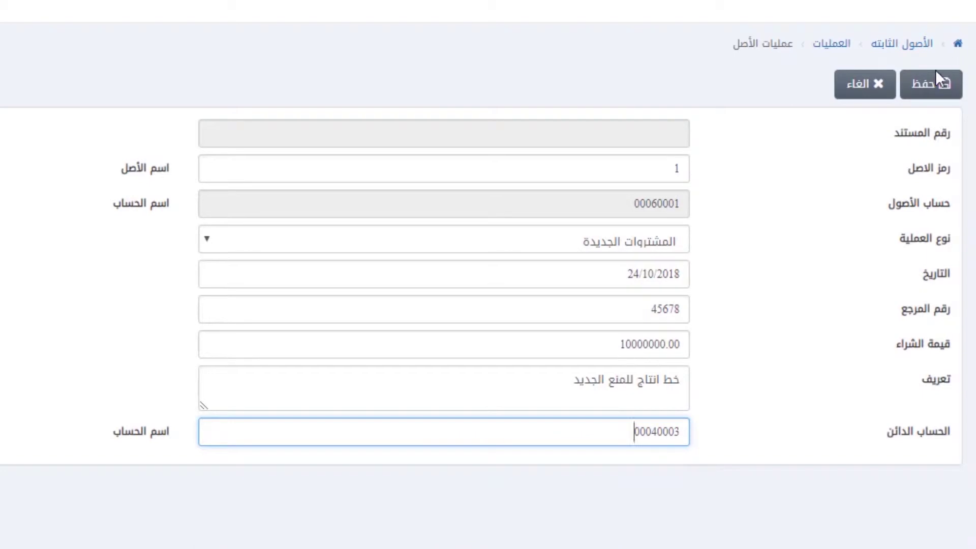
pyautogui.click(931, 85)
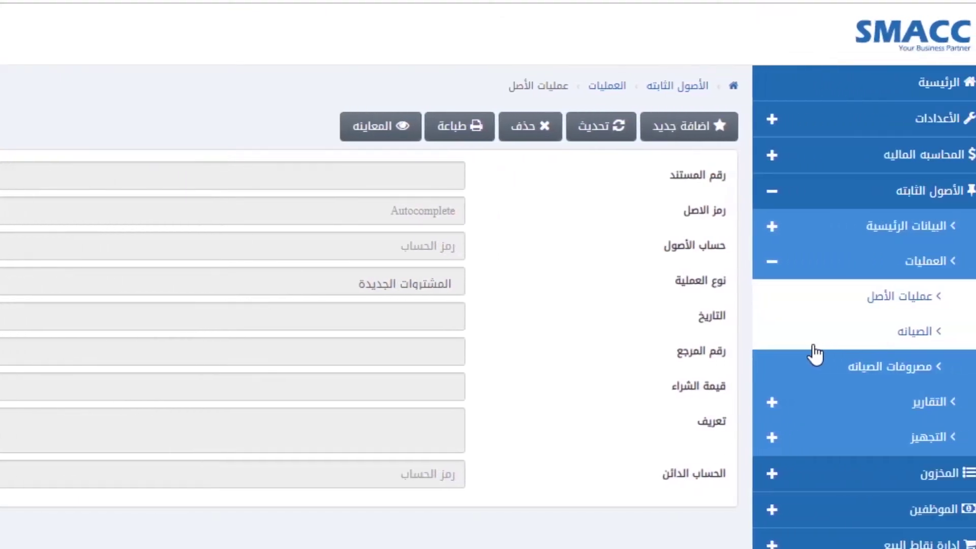
# - Start a new asset maintenance record in الصيانه with code 1 and the name صيانة سير امامى
pyautogui.click(799, 346)
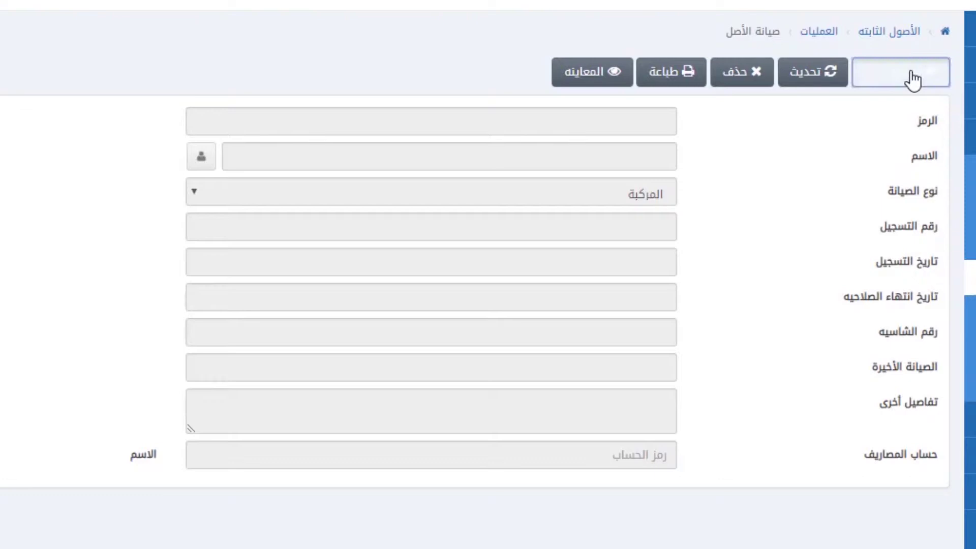
pyautogui.click(913, 79)
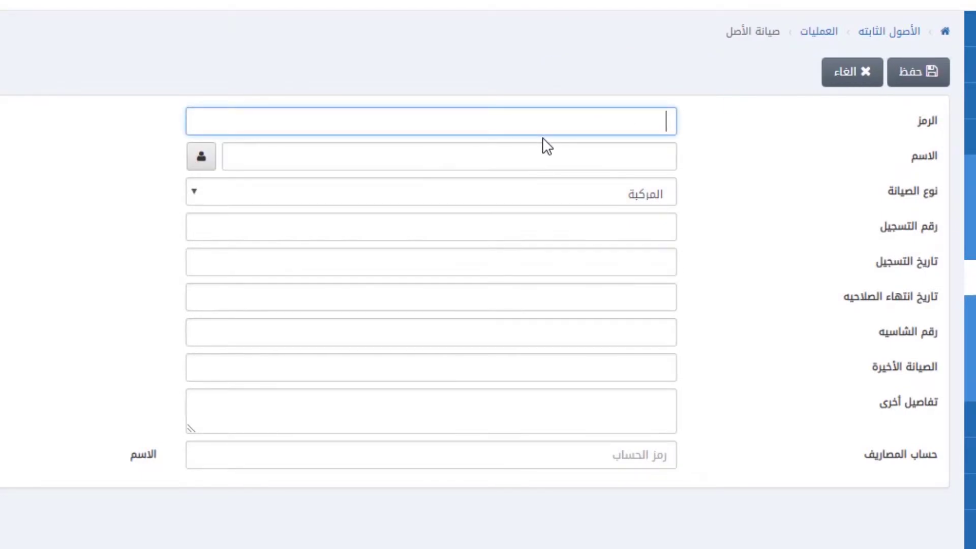
pyautogui.write('1')
pyautogui.press('Tab')
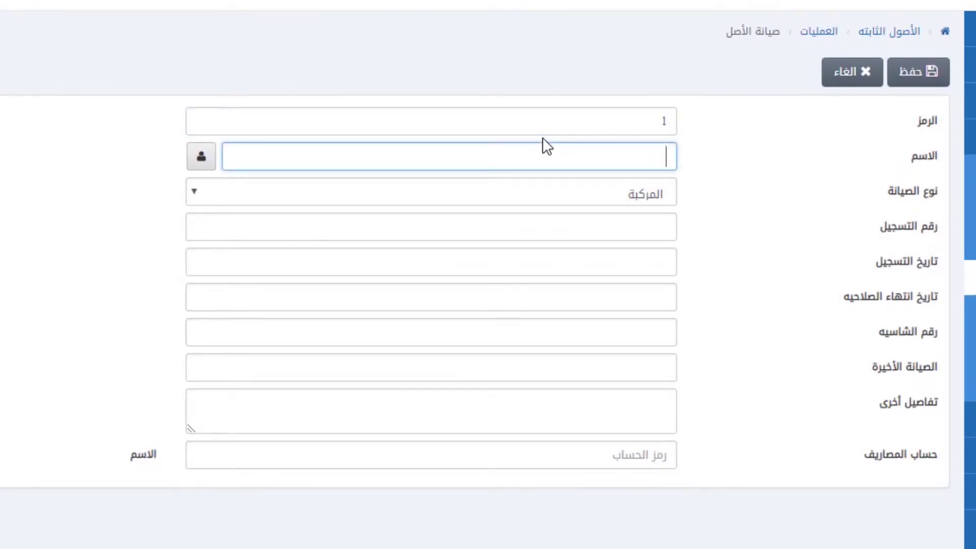
pyautogui.write('صيانة سير امامى')
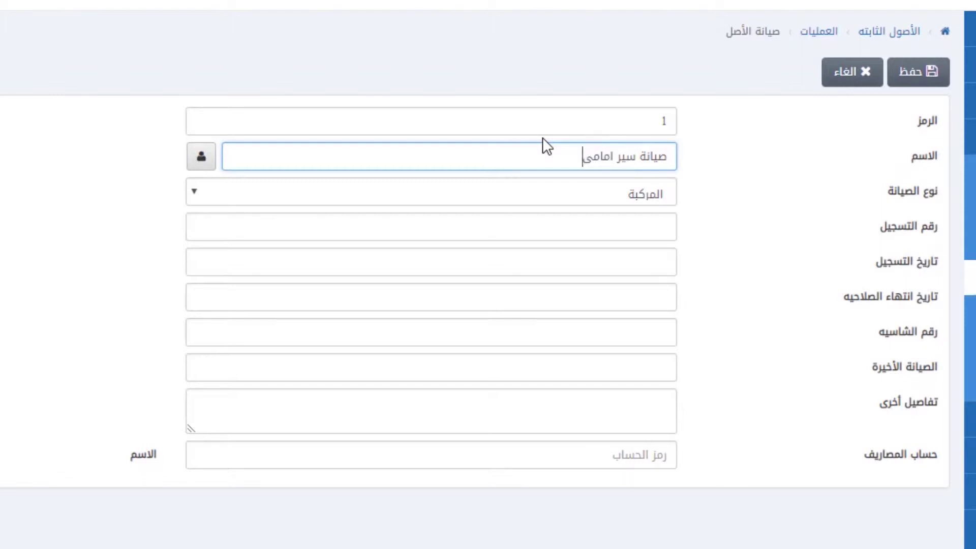
# - Set the maintenance type to الآلية and enter 123456 as the serial number
pyautogui.click(238, 193)
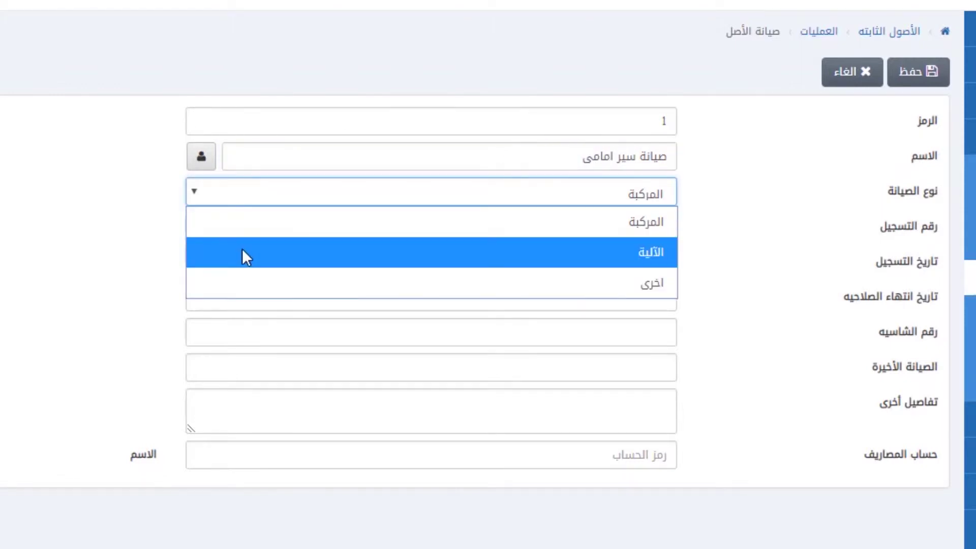
pyautogui.click(256, 260)
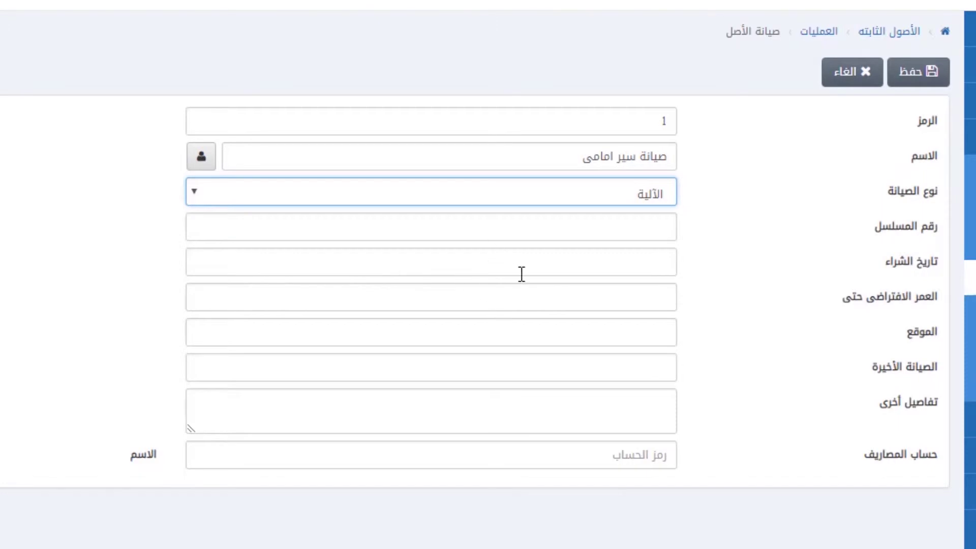
pyautogui.click(517, 234)
pyautogui.write('1234')
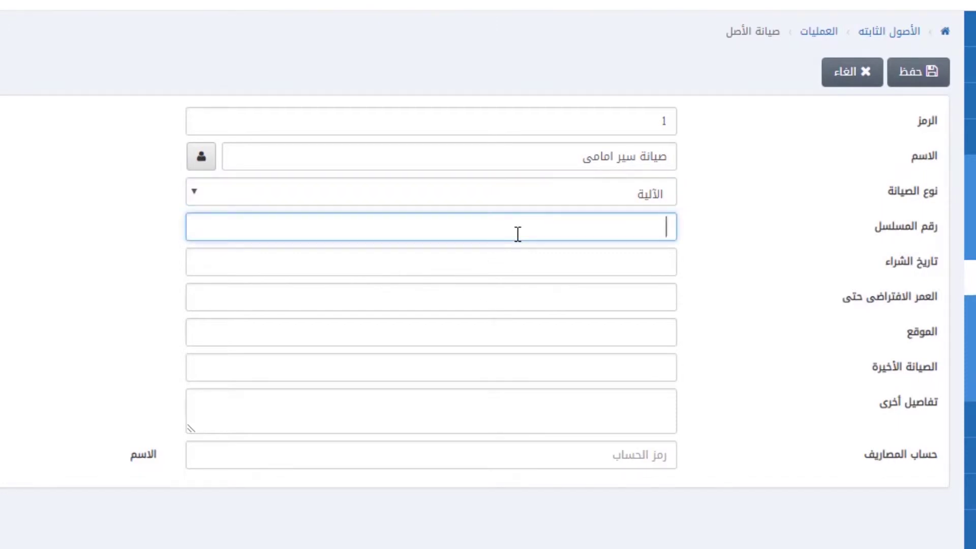
pyautogui.write('56')
pyautogui.press('Tab')
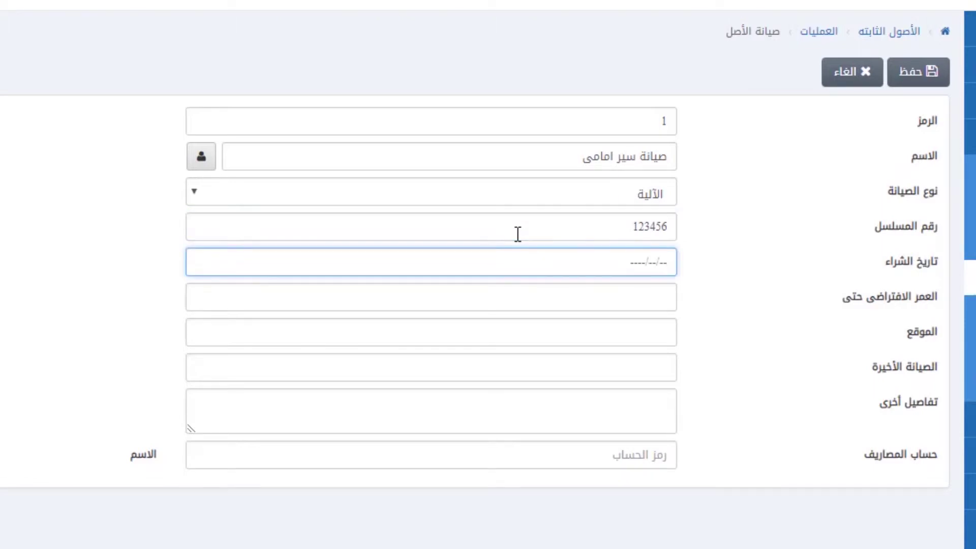
# - Set the machine's purchase date to 24/10/2018 and its expected lifetime end to 24/10/2028
pyautogui.write('124')
pyautogui.write('02018')
pyautogui.press('Tab')
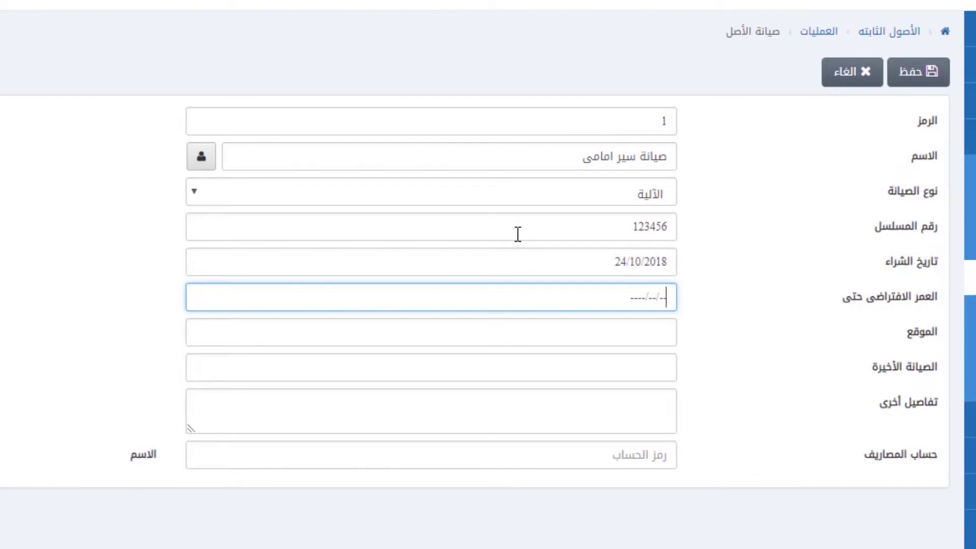
pyautogui.write('24/10/2')
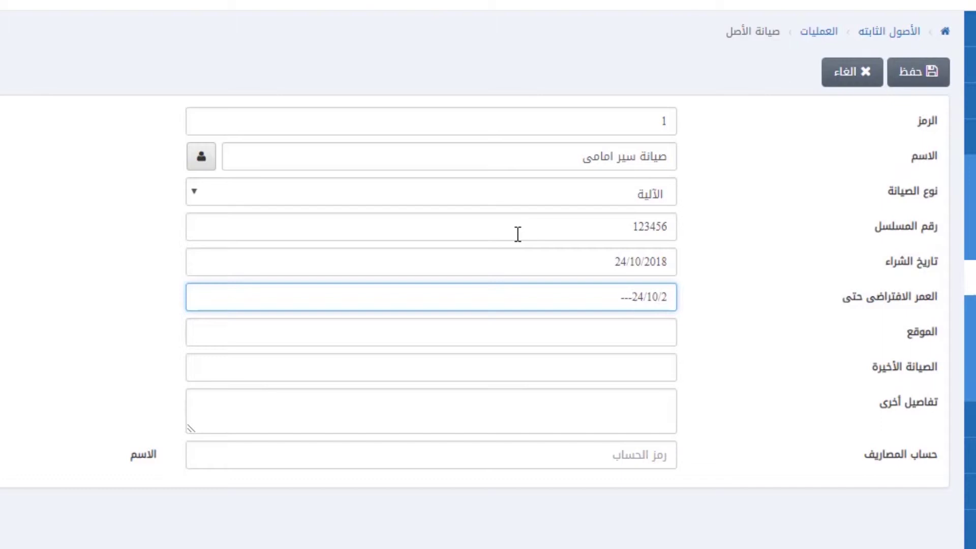
pyautogui.write('028')
pyautogui.press('Tab')
# - Fill in location 1, last maintenance date 24/10/2018 and the other details شرح for the maintenance record
pyautogui.write('1')
pyautogui.press('Tab')
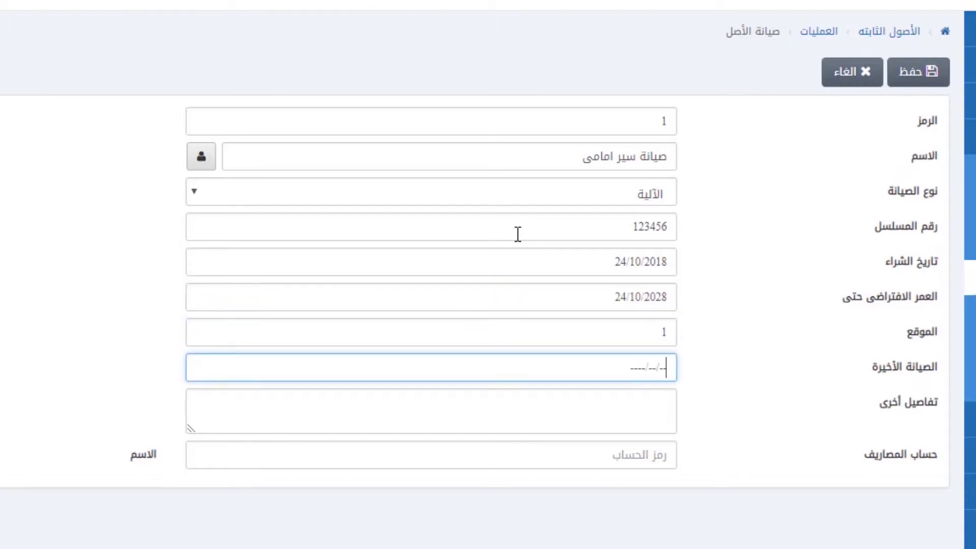
pyautogui.write('24/10/2018')
pyautogui.press('Tab')
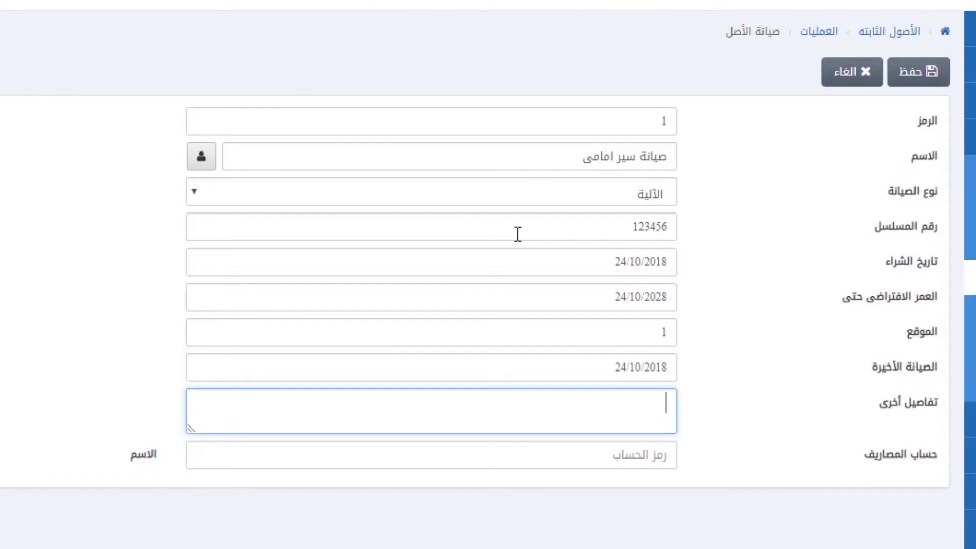
pyautogui.write('شرح')
pyautogui.press('Tab')
# - Assign expense account 0016, حـ / مصروفات نثرية, to the maintenance record and save it
pyautogui.scroll(-4, 517, 234)
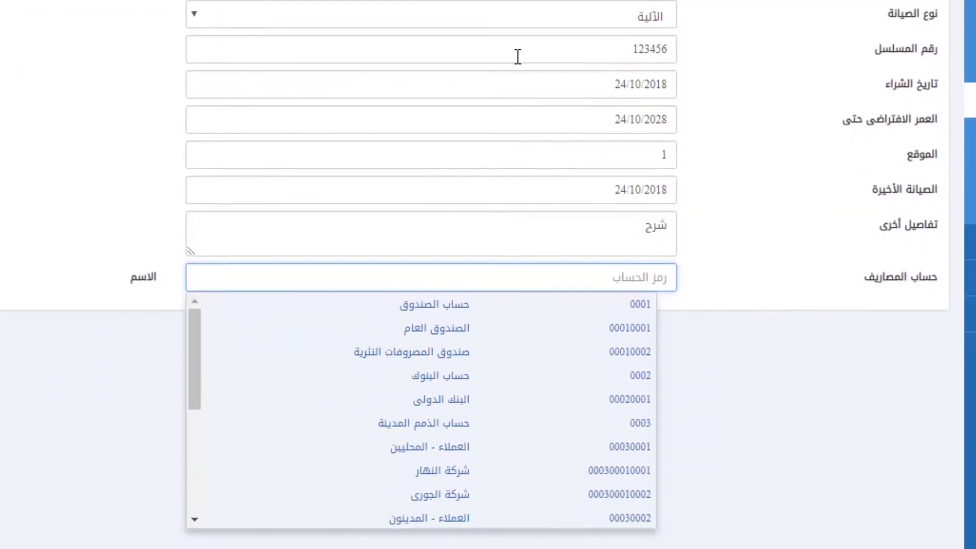
pyautogui.write('مص')
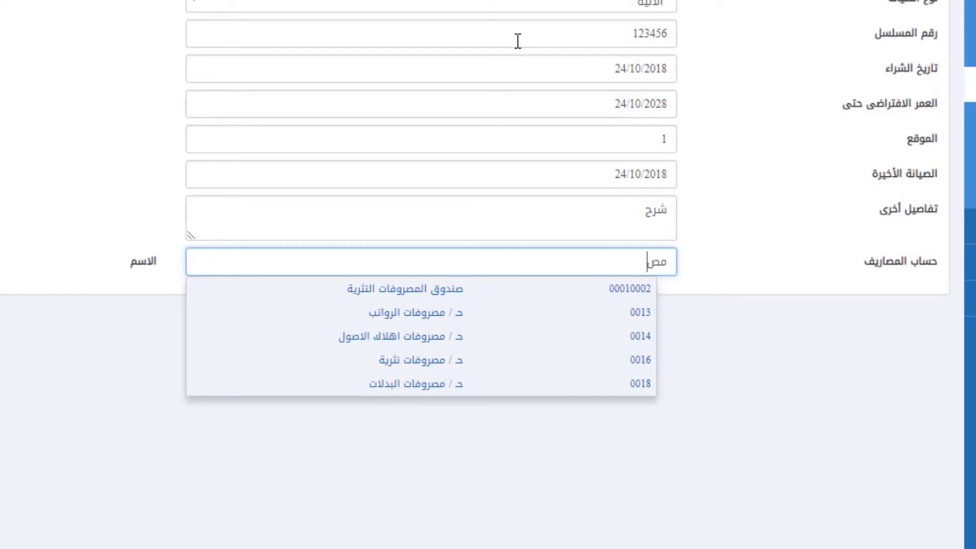
pyautogui.click(385, 358)
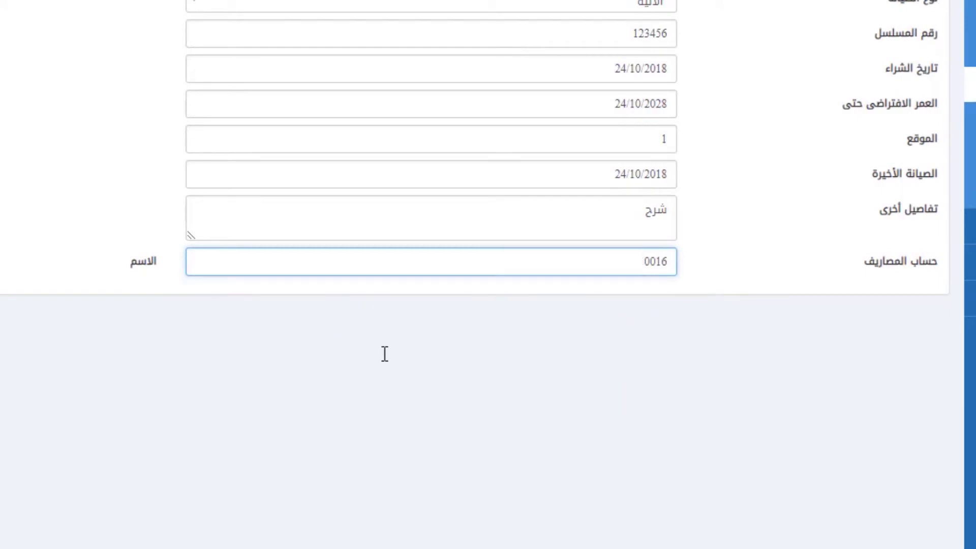
pyautogui.scroll(5, 385, 355)
pyautogui.click(932, 65)
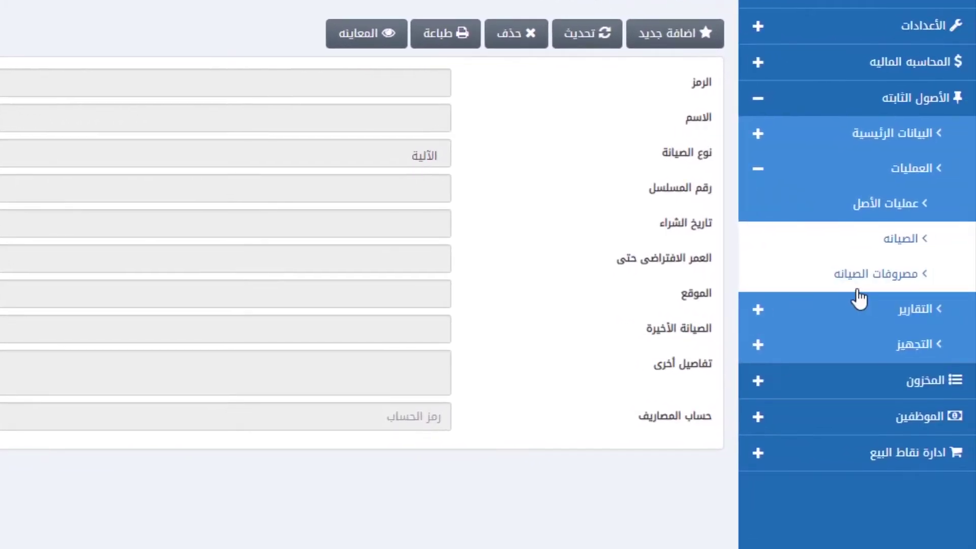
# - Start a new maintenance expenses document in مصروفات الصيانه with document number 45
pyautogui.click(859, 291)
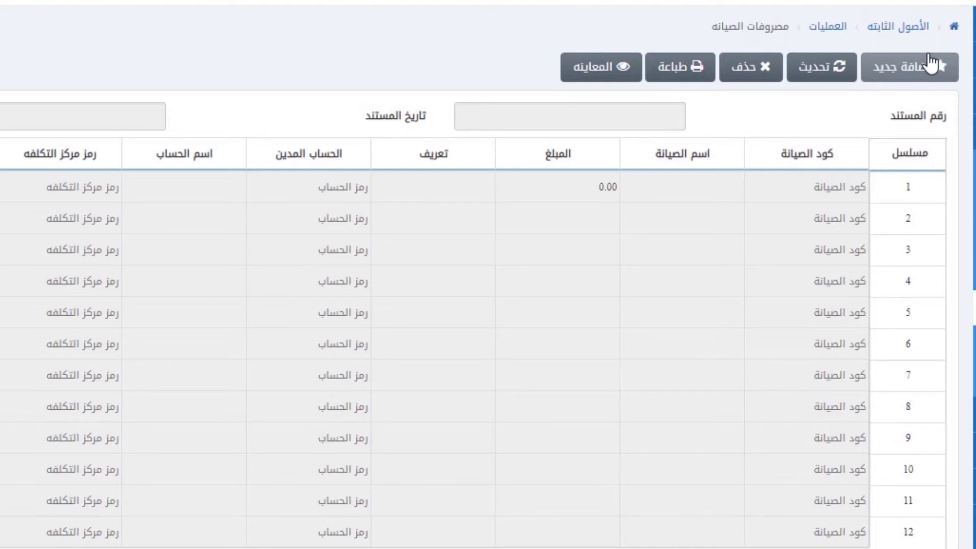
pyautogui.click(931, 63)
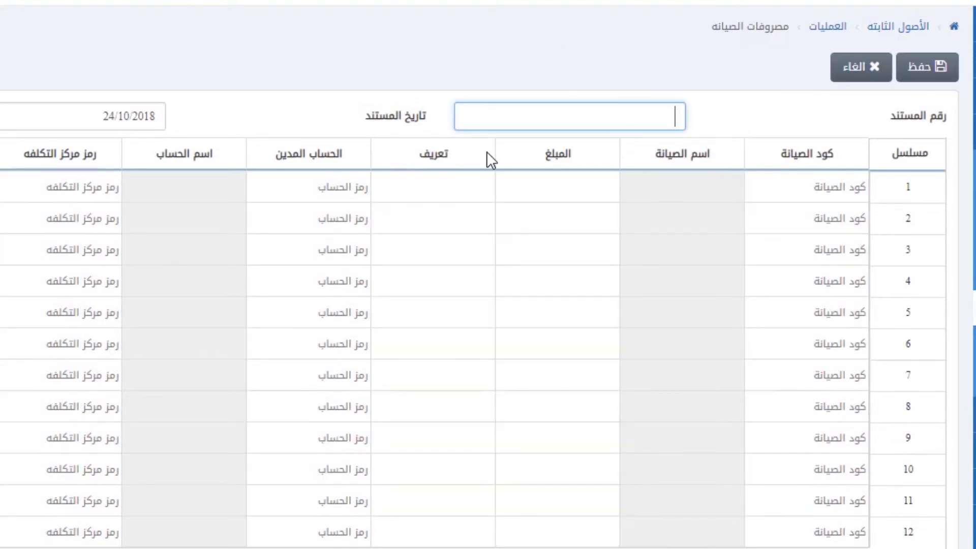
pyautogui.write('45')
pyautogui.press('Tab')
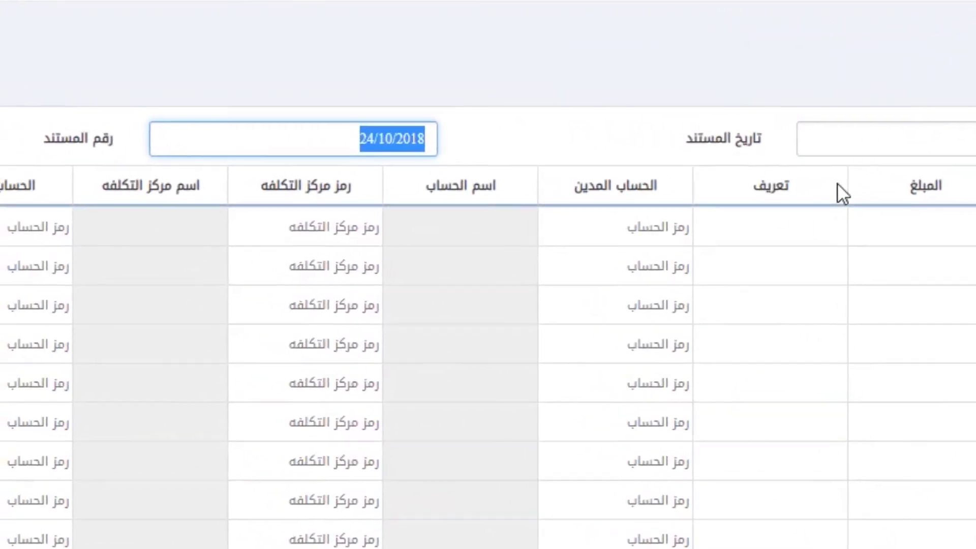
# - Keep the document date and choose maintenance code 1, صيانة سير امامى, on the first line
pyautogui.click(837, 184)
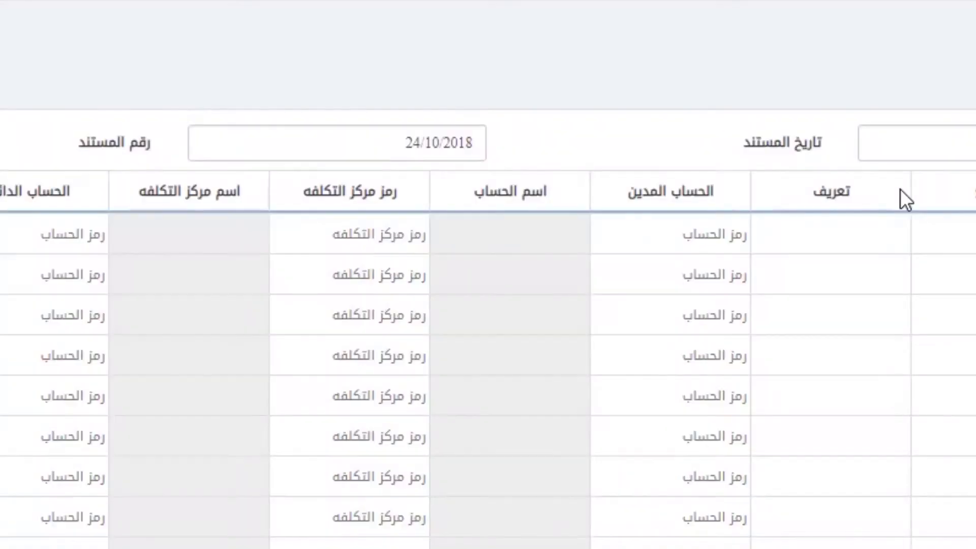
pyautogui.write('1')
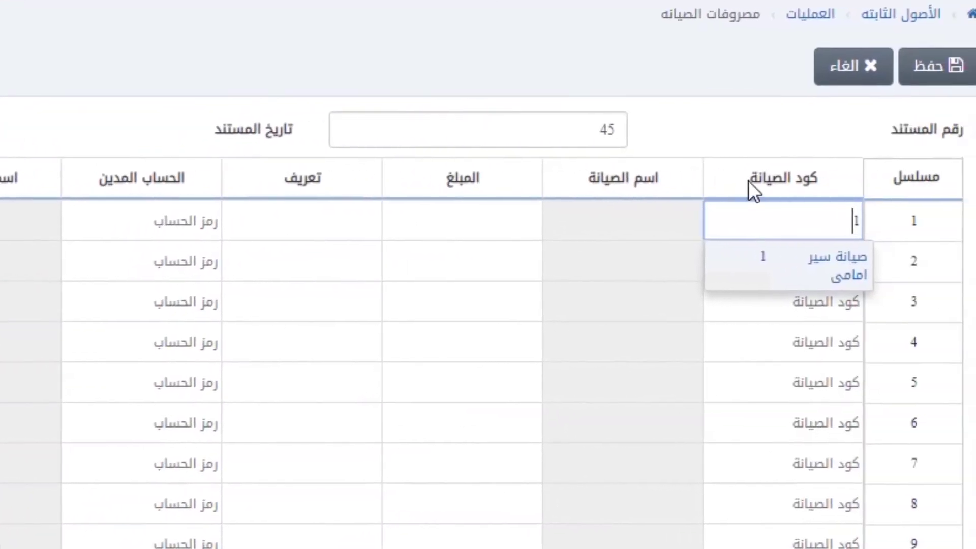
pyautogui.click(832, 261)
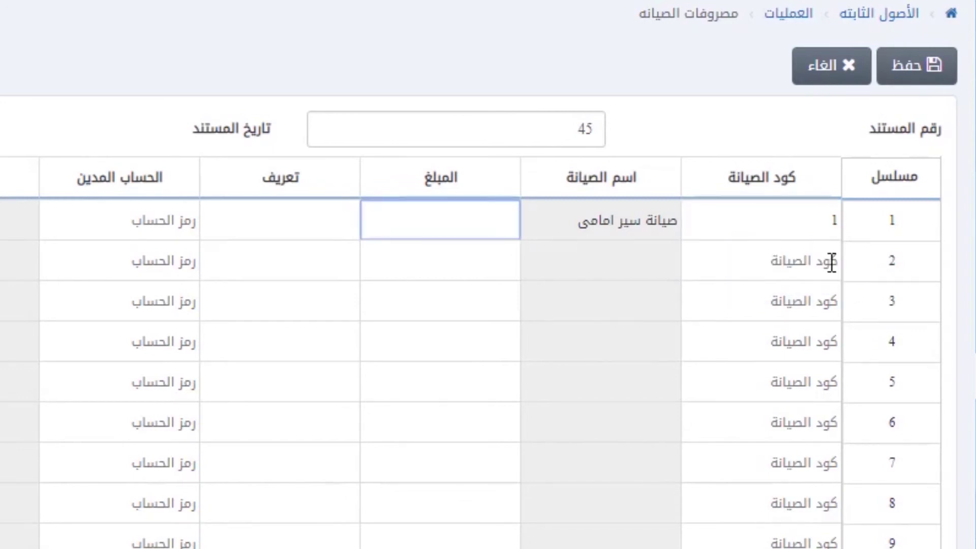
# - Enter an amount of 5000 and the description شرح on the first line of the maintenance expenses document
pyautogui.write('5000')
pyautogui.press('Tab')
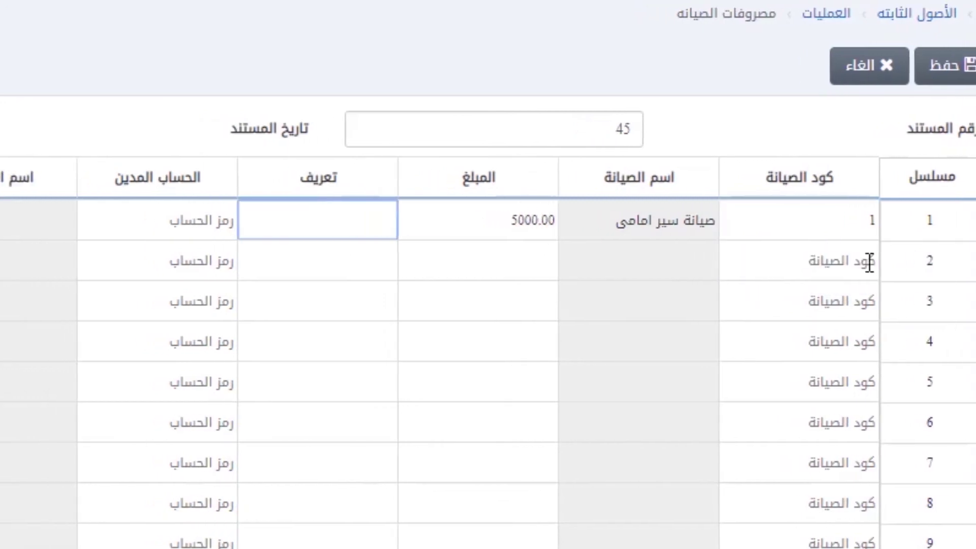
pyautogui.write('شرح')
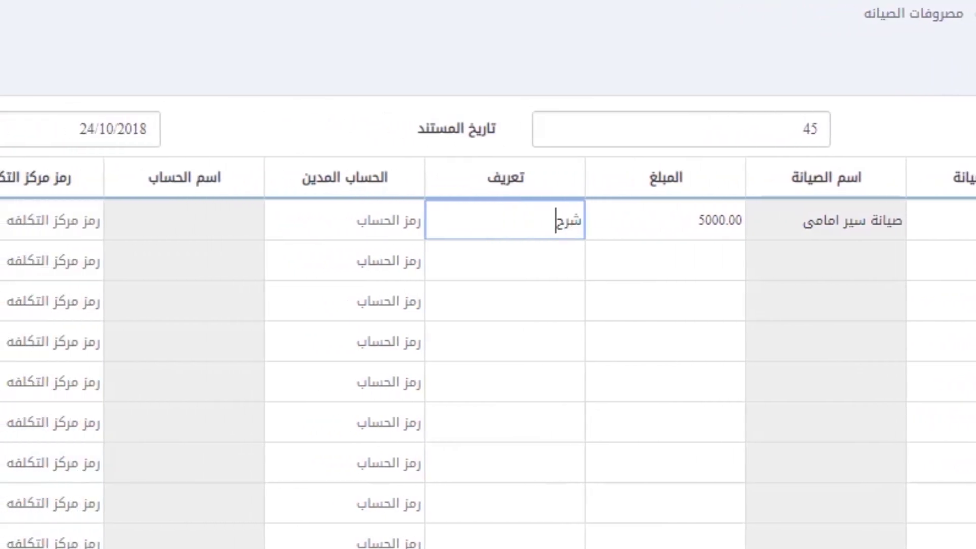
pyautogui.press('Tab')
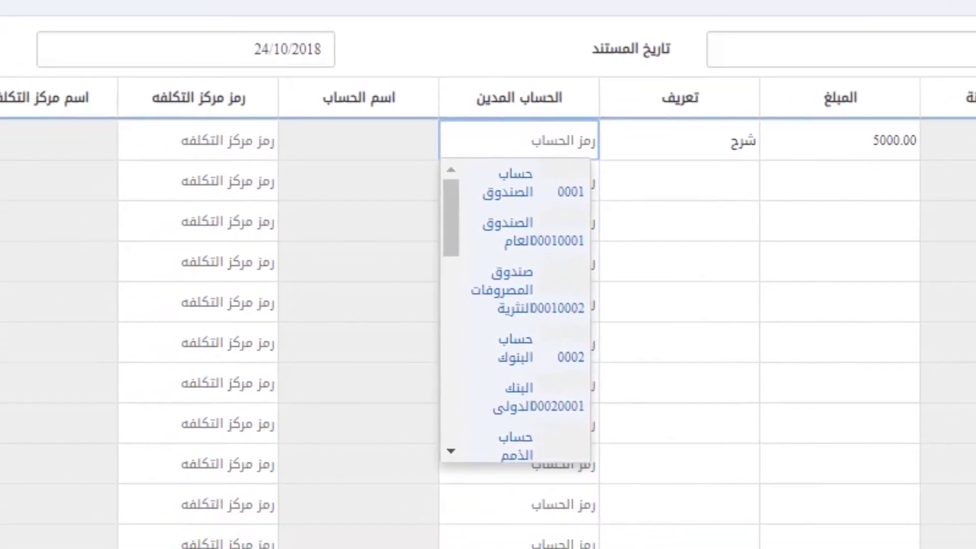
# - Set the first line's debit account to 0016, حـ / مصروفات نثرية
pyautogui.write('مصر')
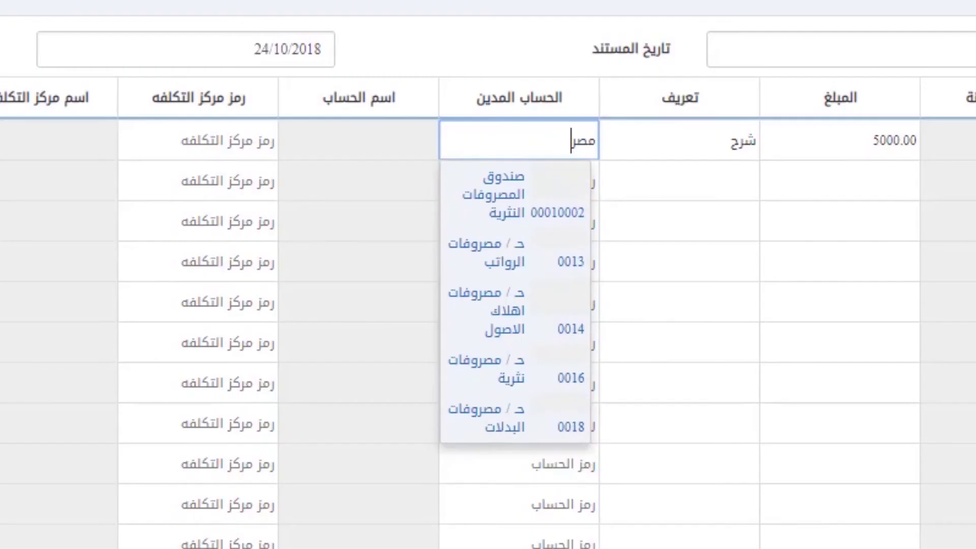
pyautogui.press('Up')
pyautogui.click(561, 379)
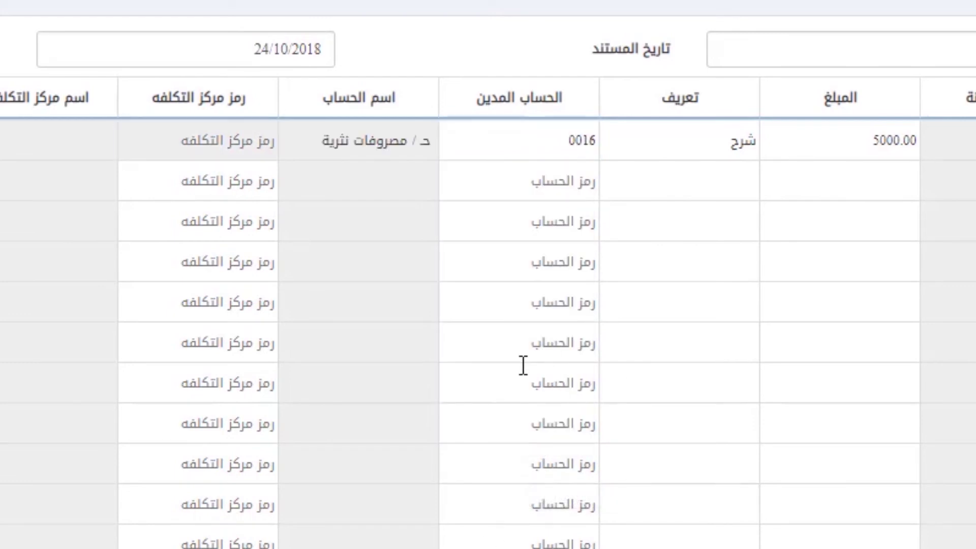
# - Set the first line's credit account to 00010002, صندوق المصروفات النثرية, and save the maintenance expenses document
pyautogui.hscroll(-3, 483, 193)
pyautogui.hscroll(-8, 512, 149)
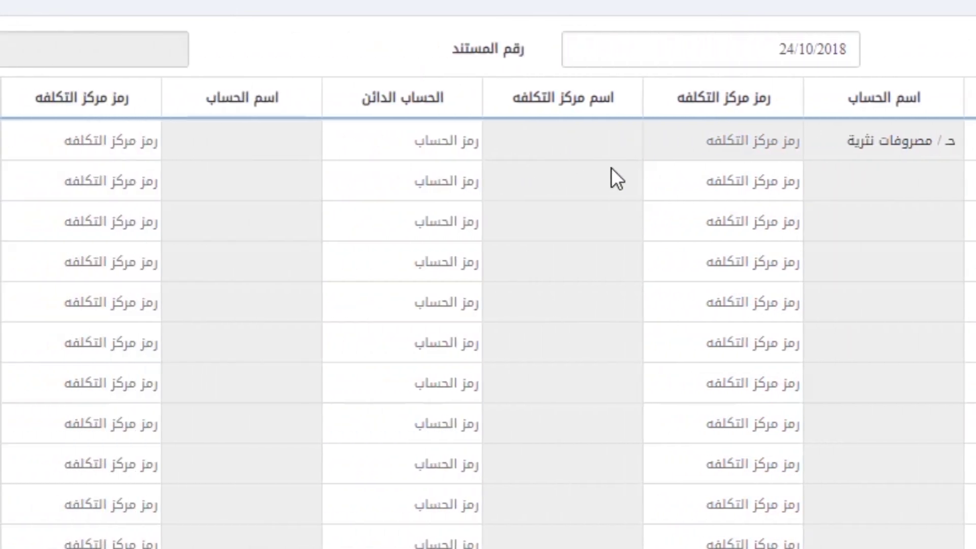
pyautogui.doubleClick(453, 141)
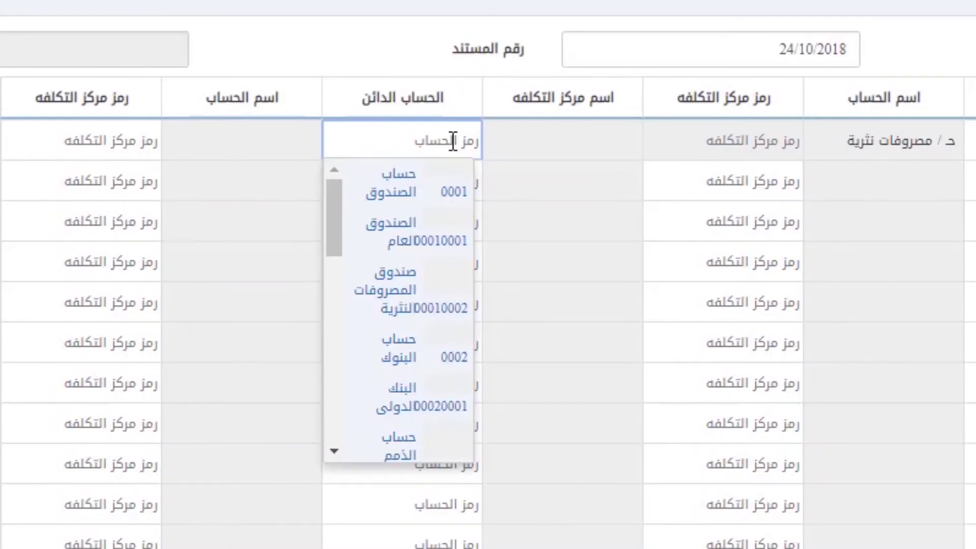
pyautogui.write('00010002')
pyautogui.click(358, 270)
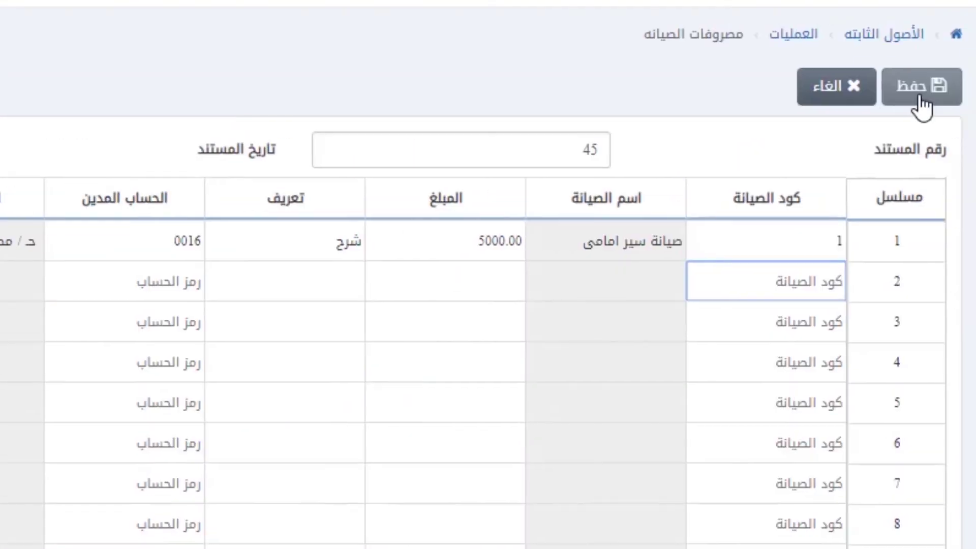
pyautogui.click(921, 105)
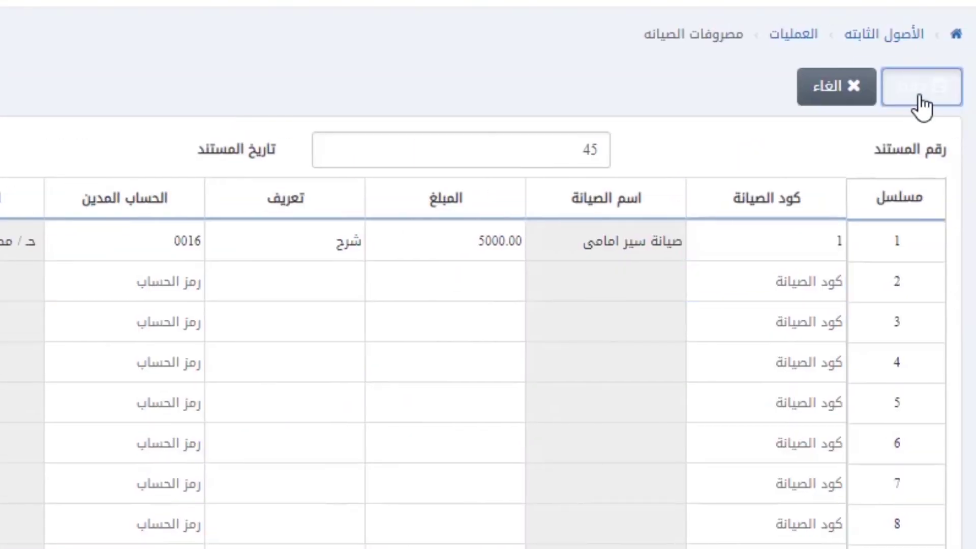